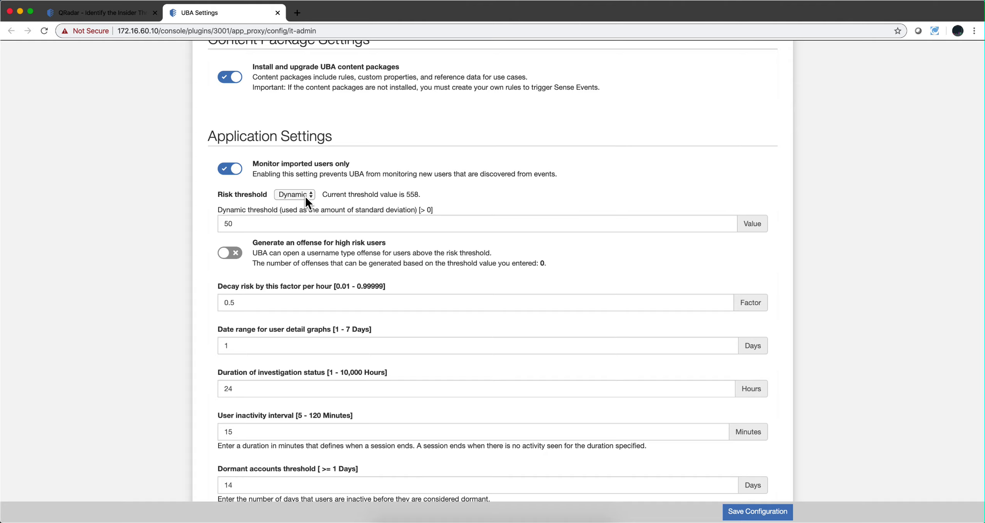
Switch the risk threshold mode to Static and set the static risk threshold to 200.
click(307, 195)
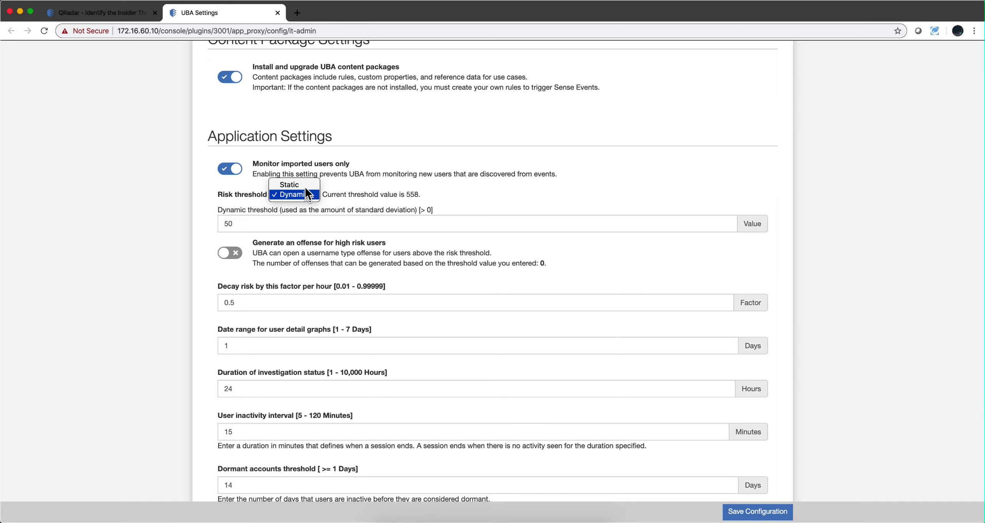
click(304, 184)
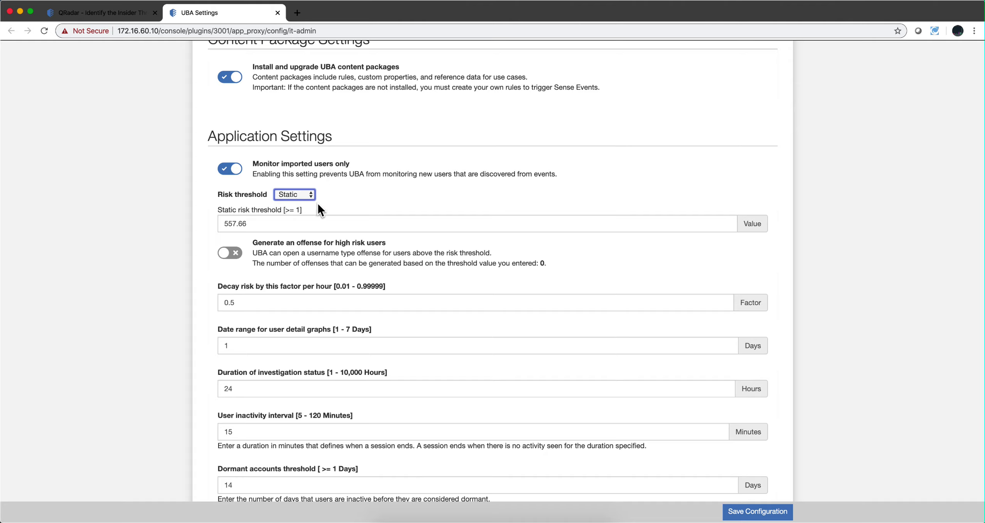
click(260, 223)
drag(245, 223, 212, 223)
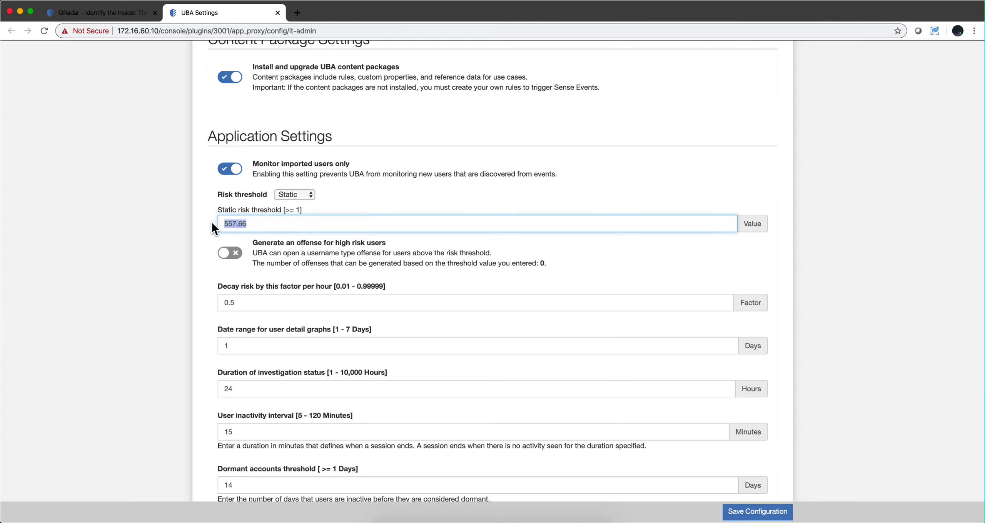
text(200)
Change the static risk threshold to 350.
key(BackSpace)
key(BackSpace)
key(BackSpace)
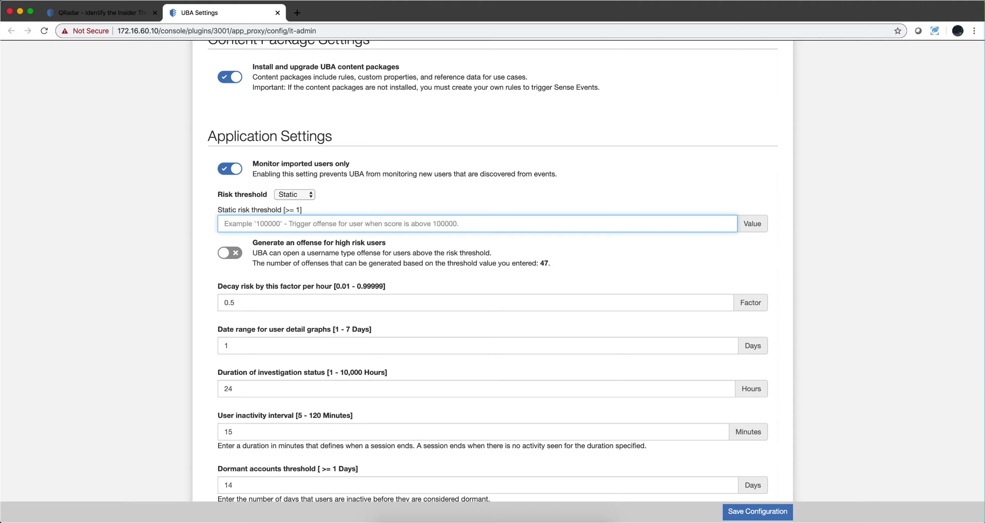
text(350)
key(Return)
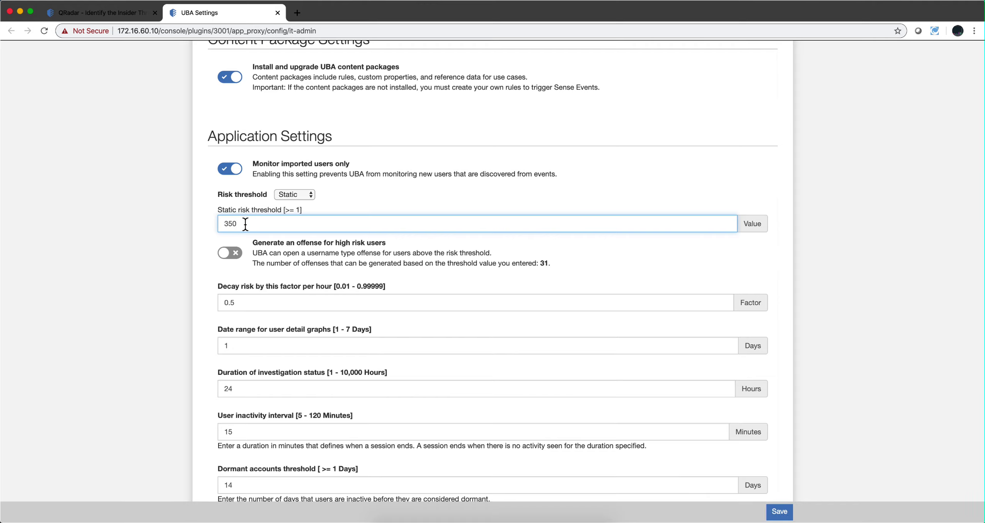
Replace the static risk threshold with 500.
key(BackSpace)
key(BackSpace)
key(BackSpace)
text(500)
key(Return)
Raise the static risk threshold to 600.
key(BackSpace)
key(BackSpace)
key(BackSpace)
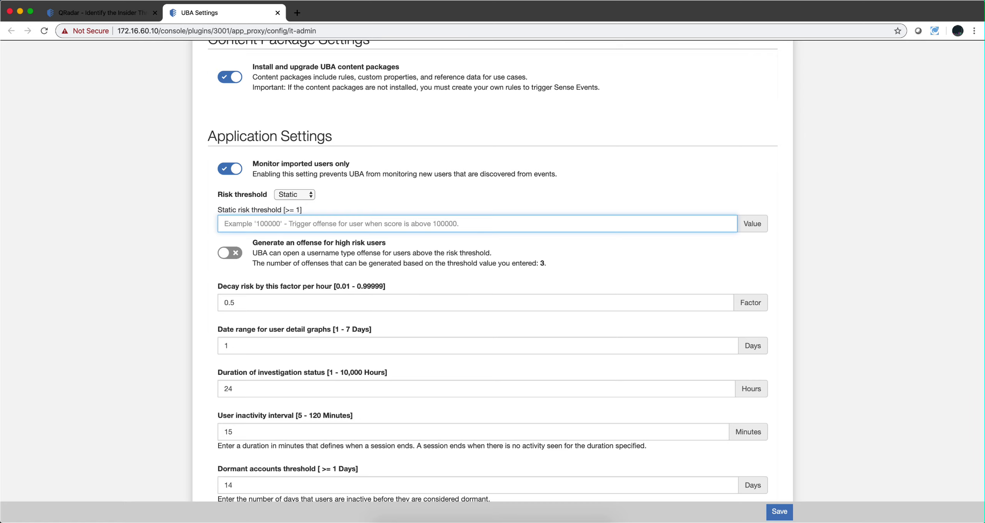
text(600)
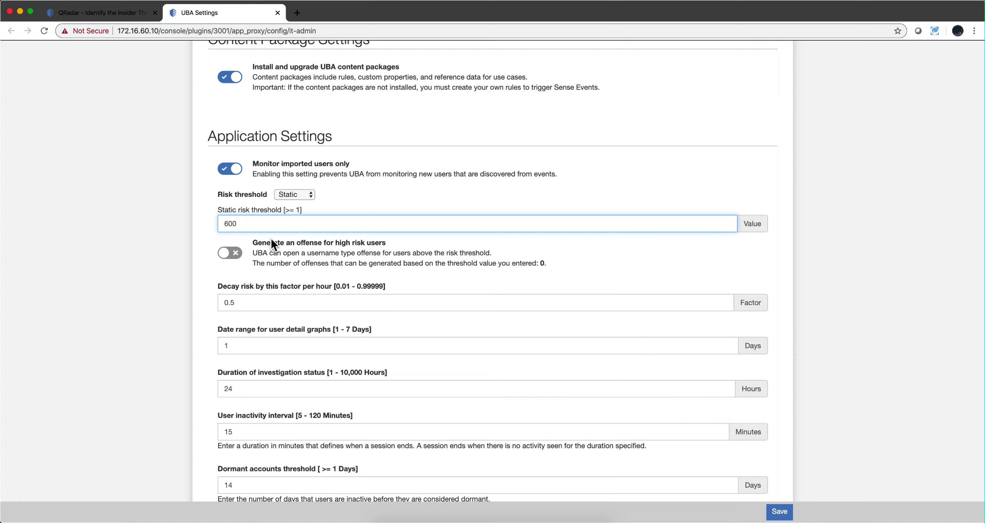
Lower the static risk threshold to 520.
key(BackSpace)
key(BackSpace)
key(BackSpace)
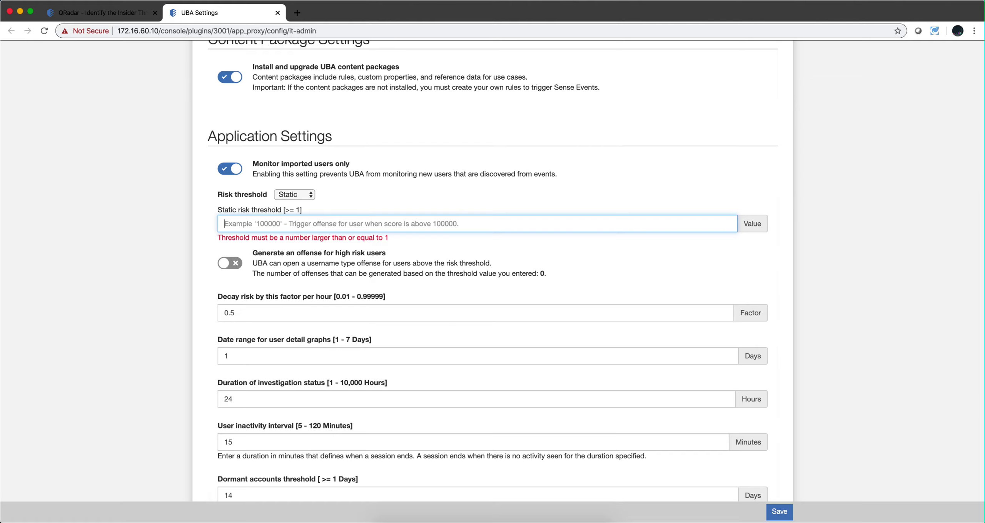
text(520)
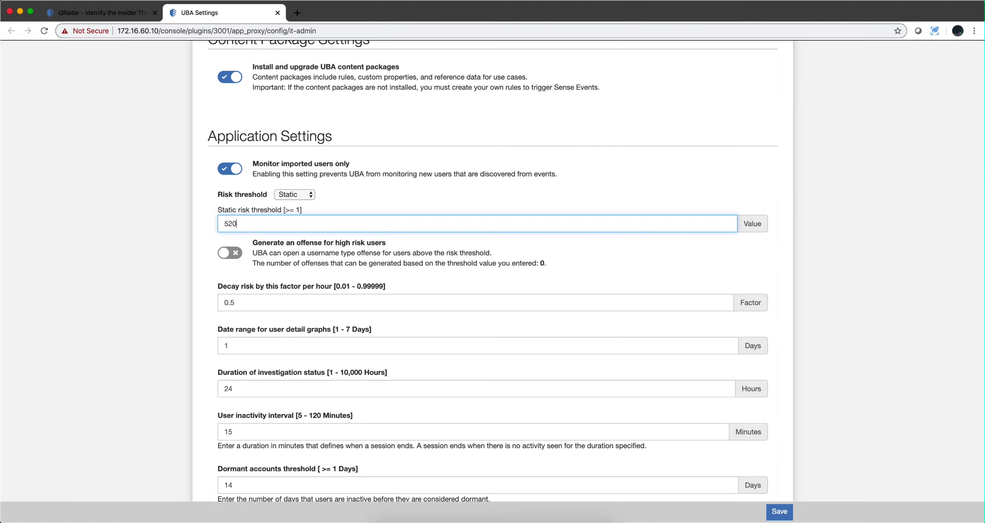
key(Return)
Set the static risk threshold to 480.
key(BackSpace)
key(BackSpace)
key(BackSpace)
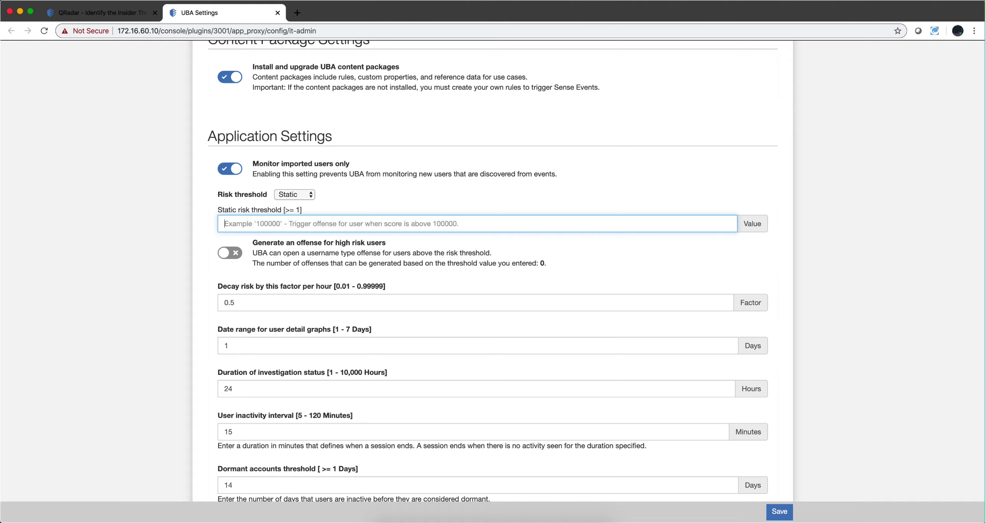
text(480)
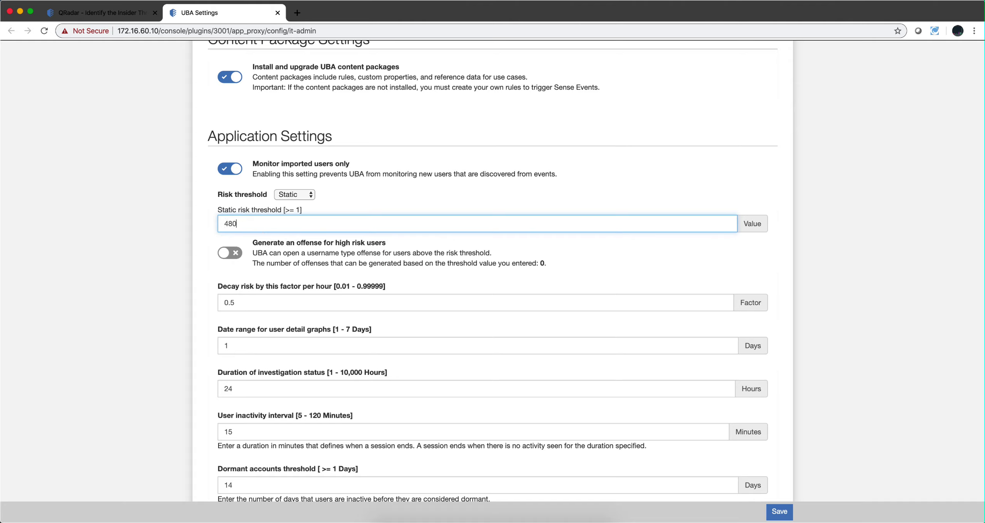
key(Return)
Try the Dynamic risk threshold mode with a standard deviation value of 40.
click(311, 195)
click(310, 203)
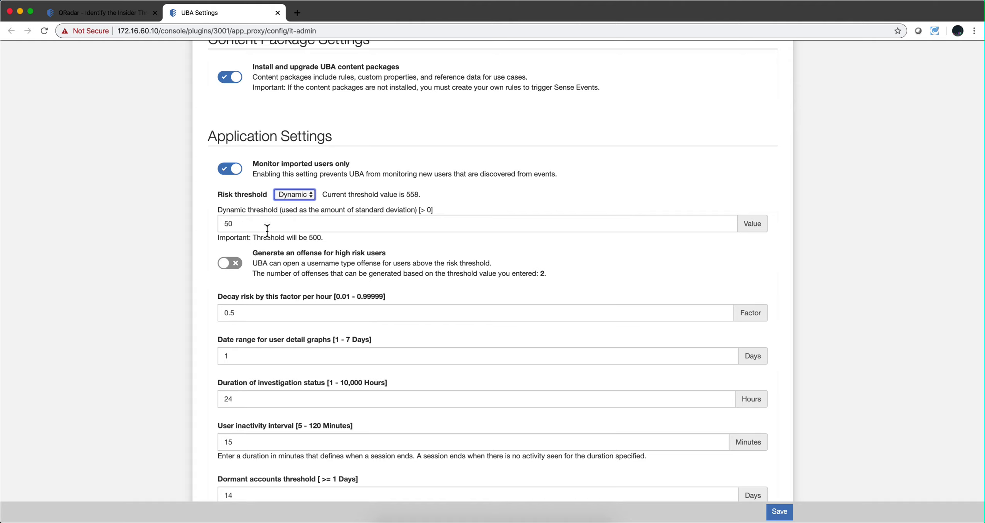
click(244, 225)
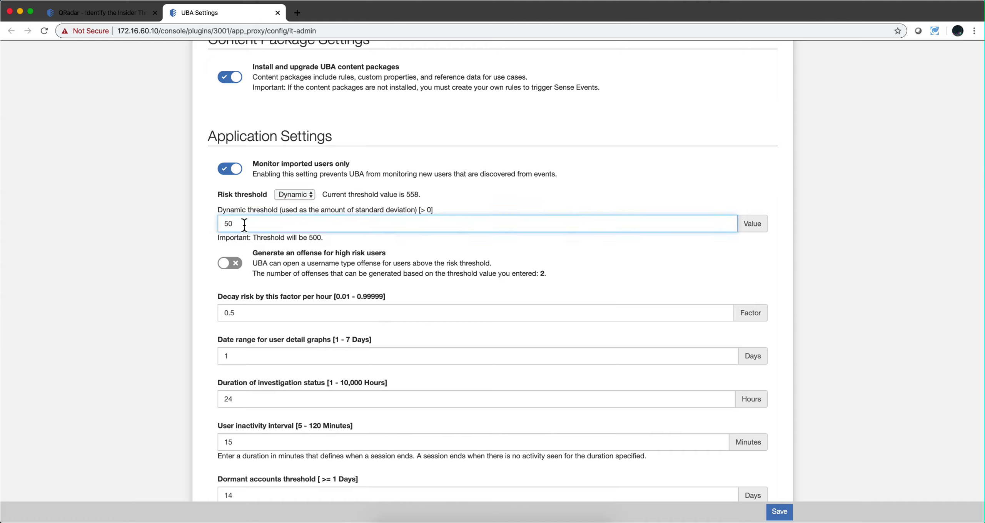
key(BackSpace)
key(BackSpace)
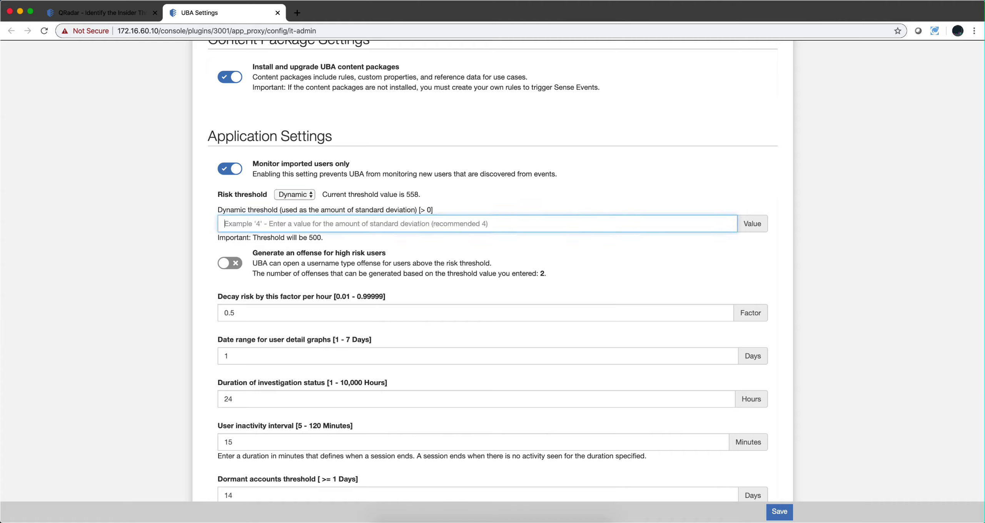
text(40)
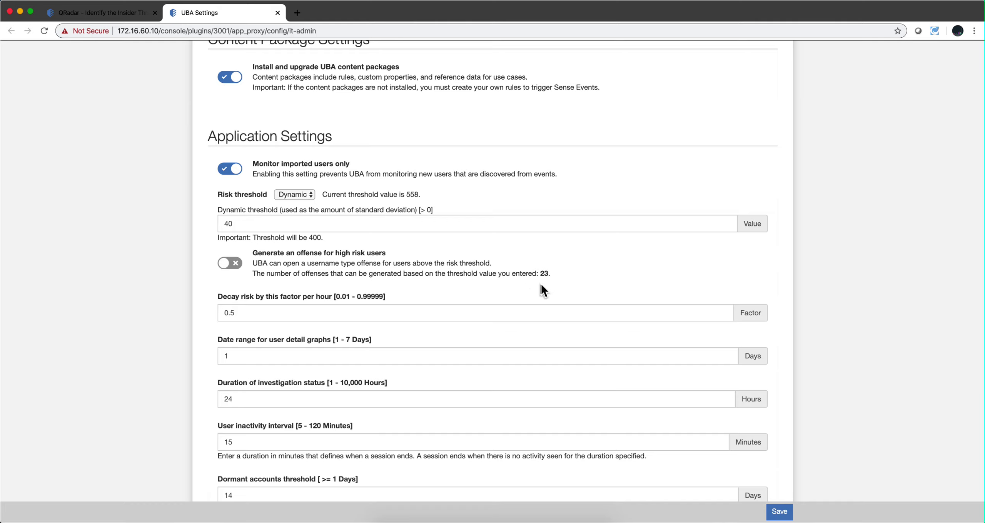
Return the risk threshold mode to Static.
click(244, 226)
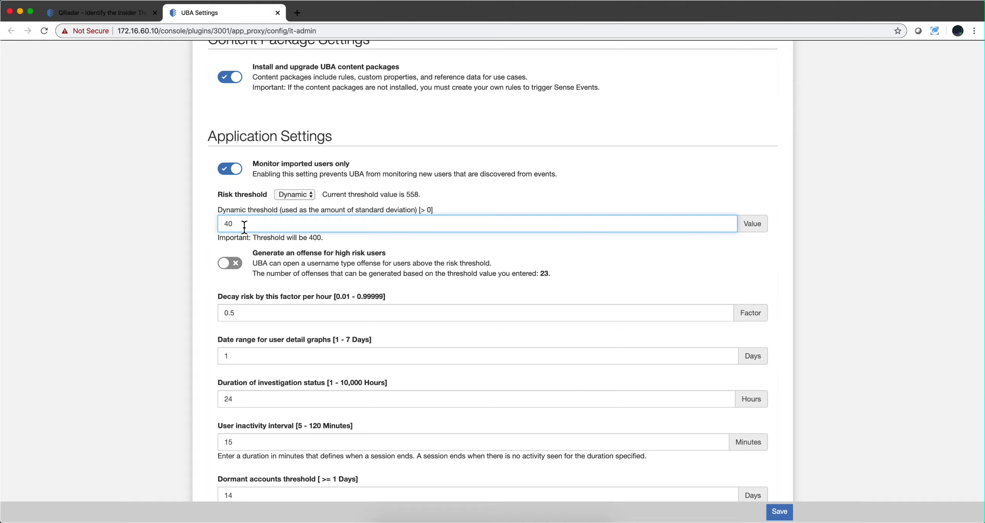
click(312, 194)
click(310, 185)
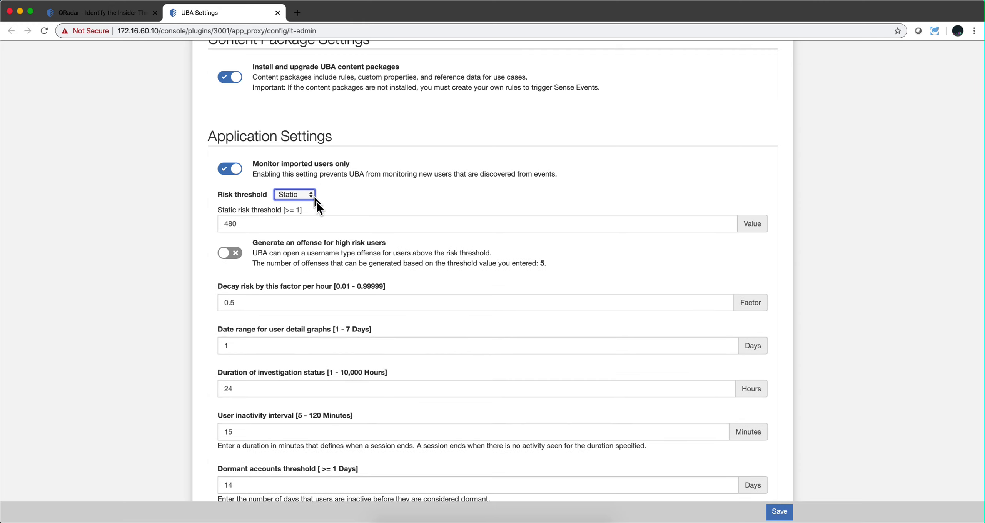
Set the factor by which risk decays per hour to 0.25.
click(243, 301)
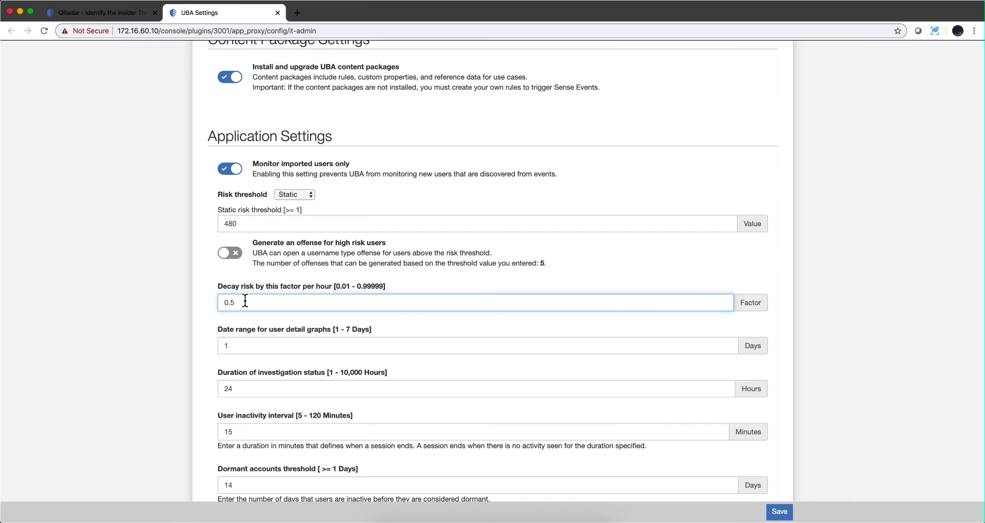
text(25)
Review the user inactivity interval, dormant accounts threshold, maximum risk score and the remaining UBA settings.
scroll(279, 386, down, 3)
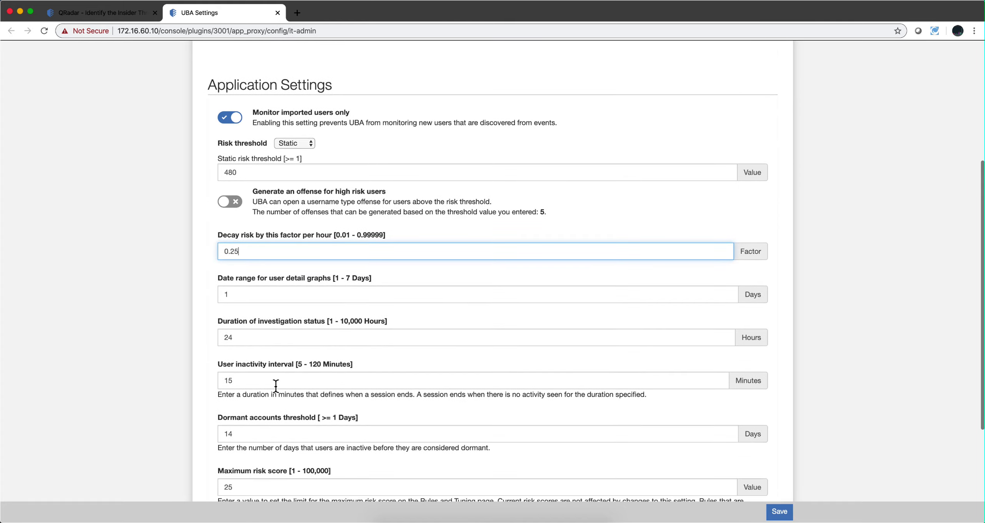
click(235, 380)
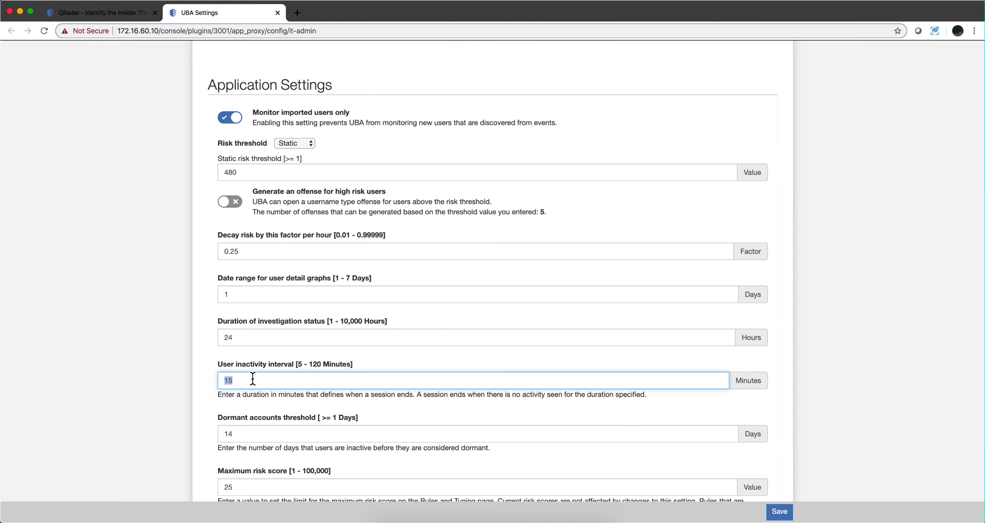
scroll(252, 380, down, 1)
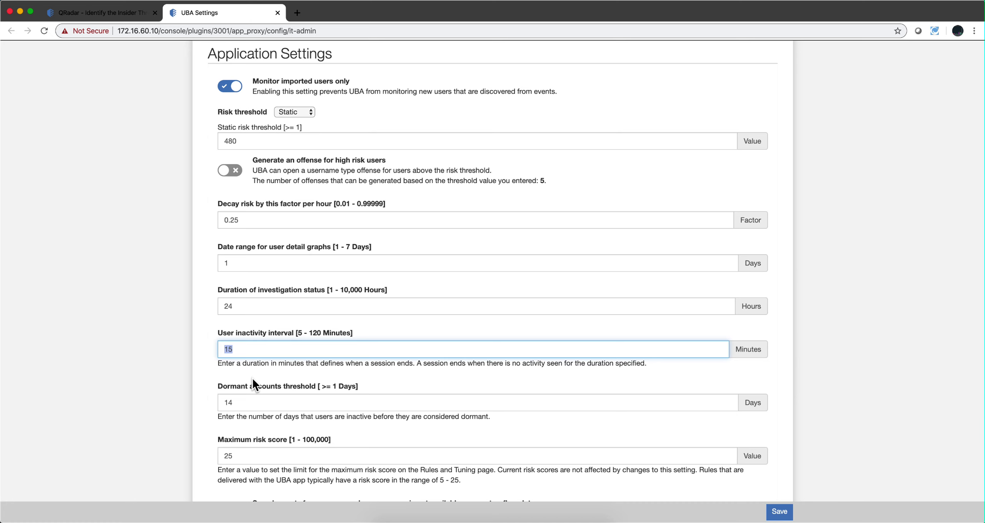
scroll(253, 378, down, 1)
click(232, 383)
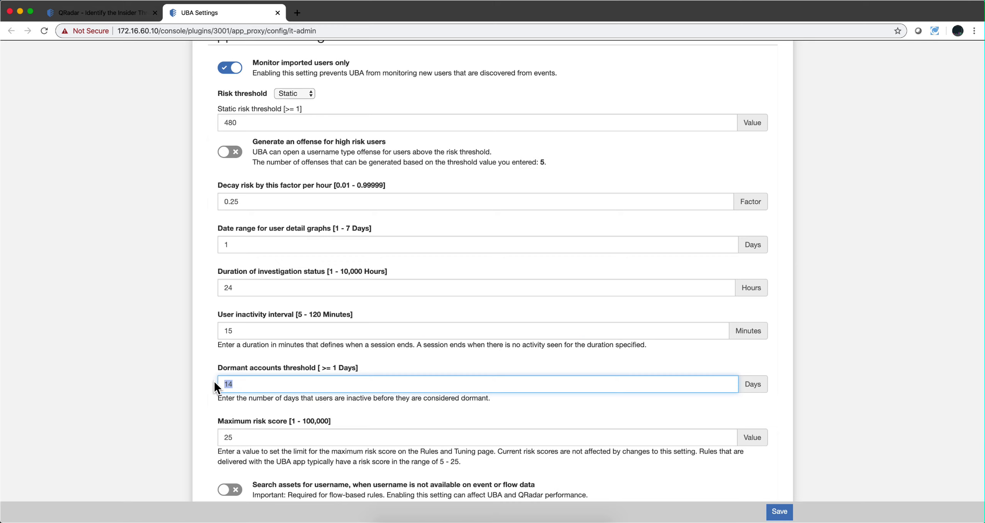
scroll(214, 382, down, 1)
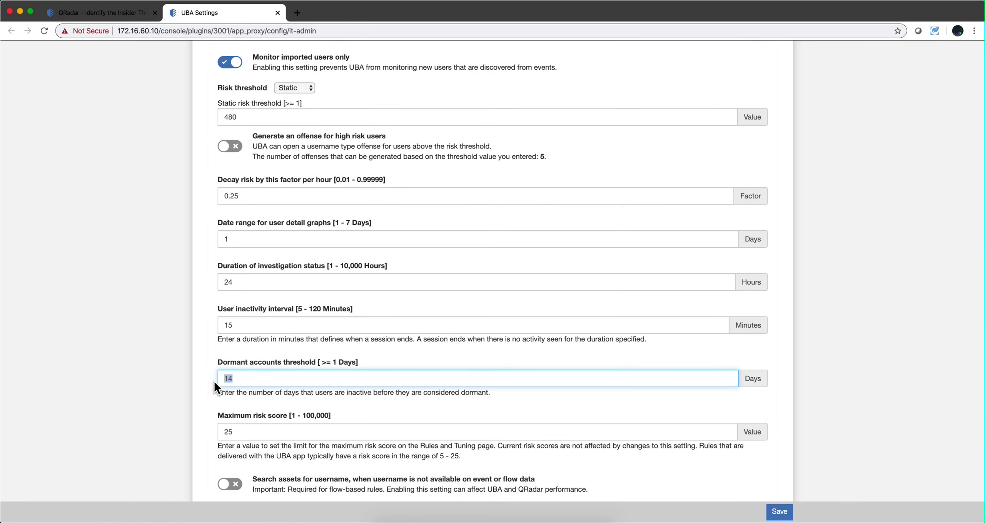
scroll(214, 382, down, 3)
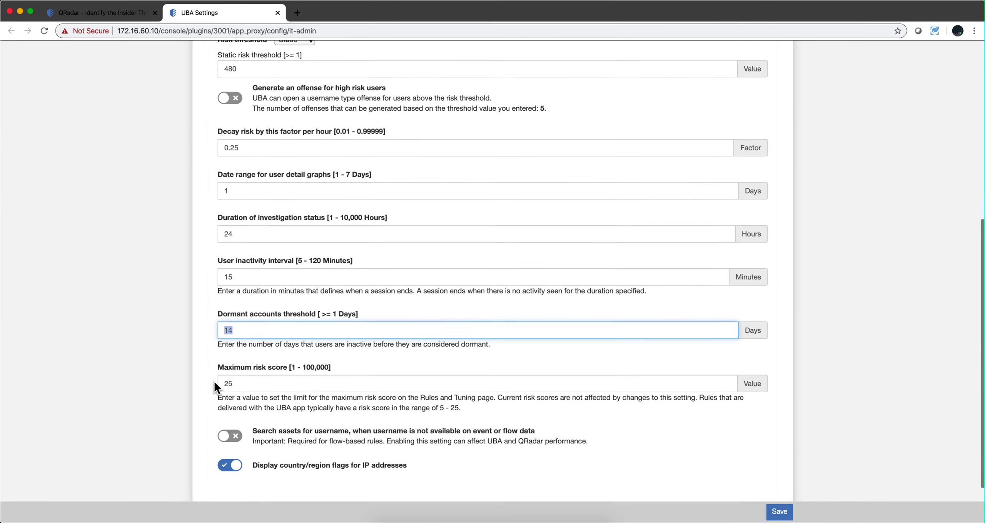
scroll(214, 382, down, 3)
scroll(214, 382, up, 10)
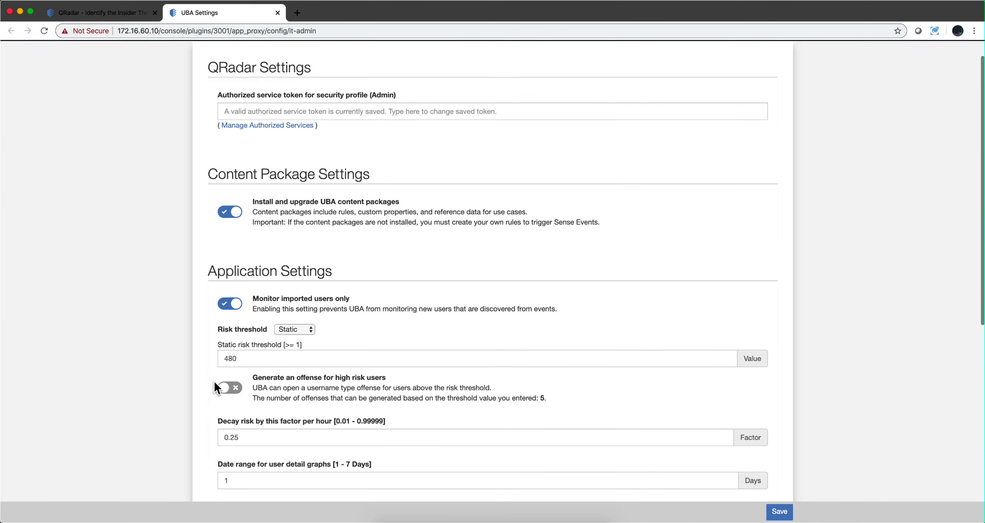
scroll(214, 382, up, 2)
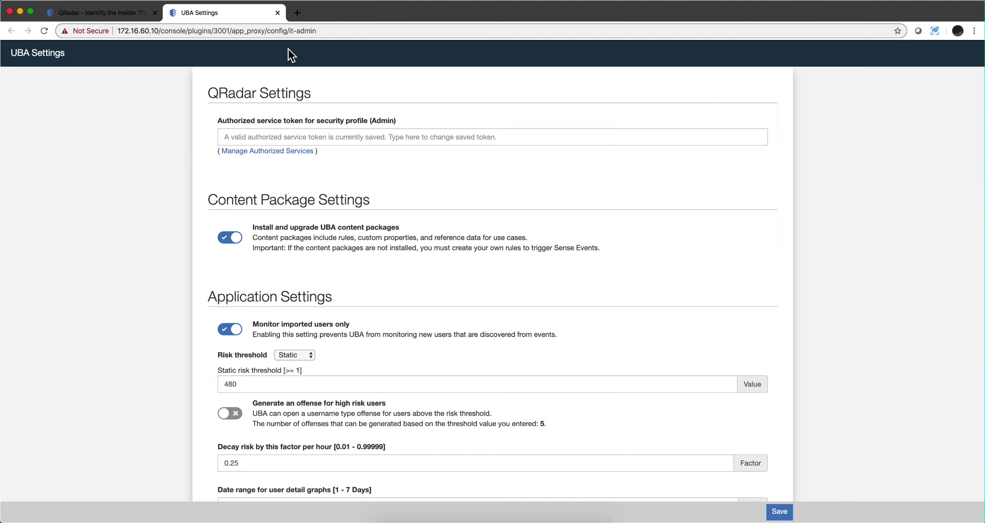
Close the UBA Settings page and open Rules and Tuning from the User Analytics dashboard.
click(277, 13)
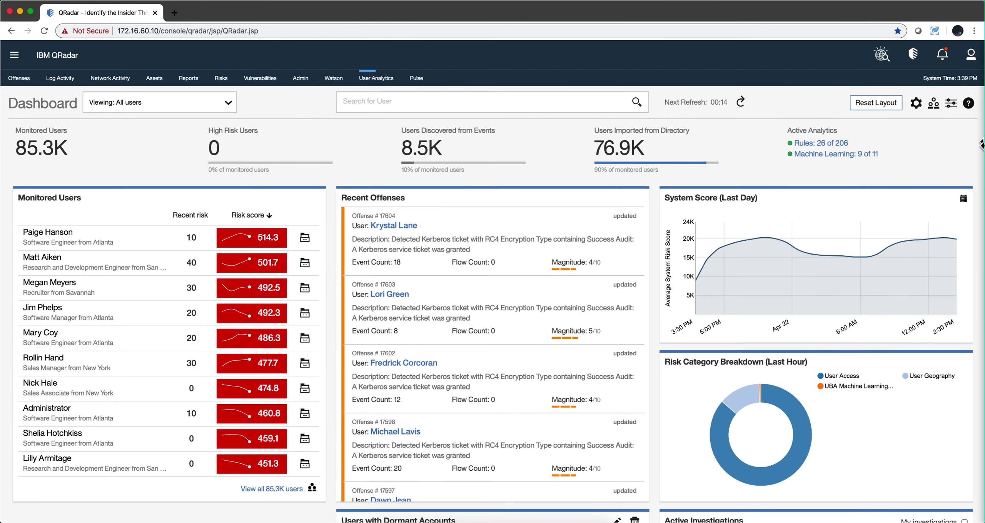
click(951, 103)
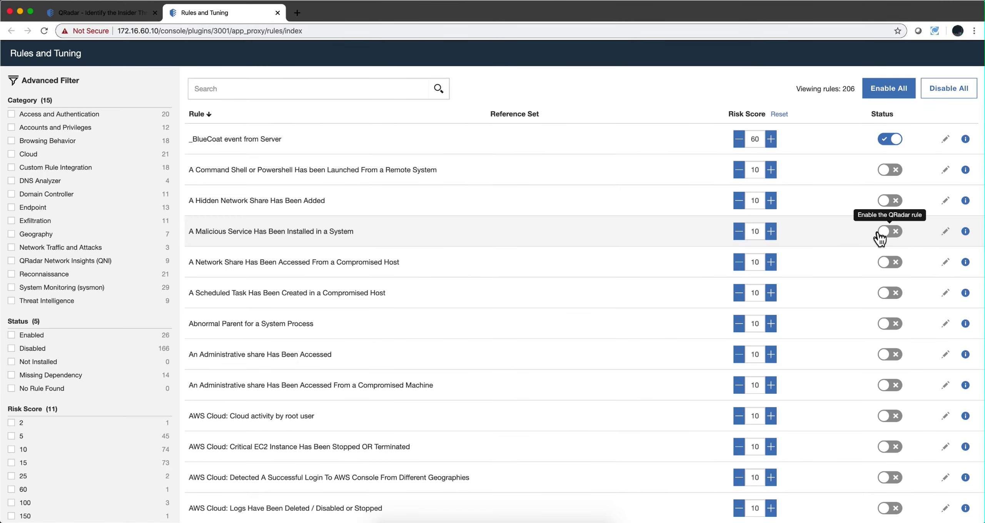
Inspect the tests and response of the rule "A Malicious Service Has Been Installed in a System", then cancel the Rule Wizard.
click(317, 232)
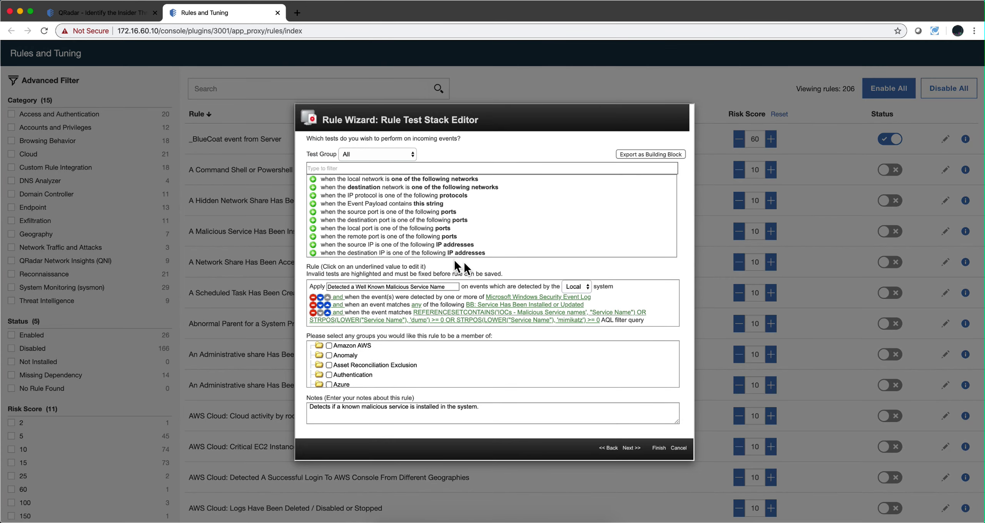
click(632, 449)
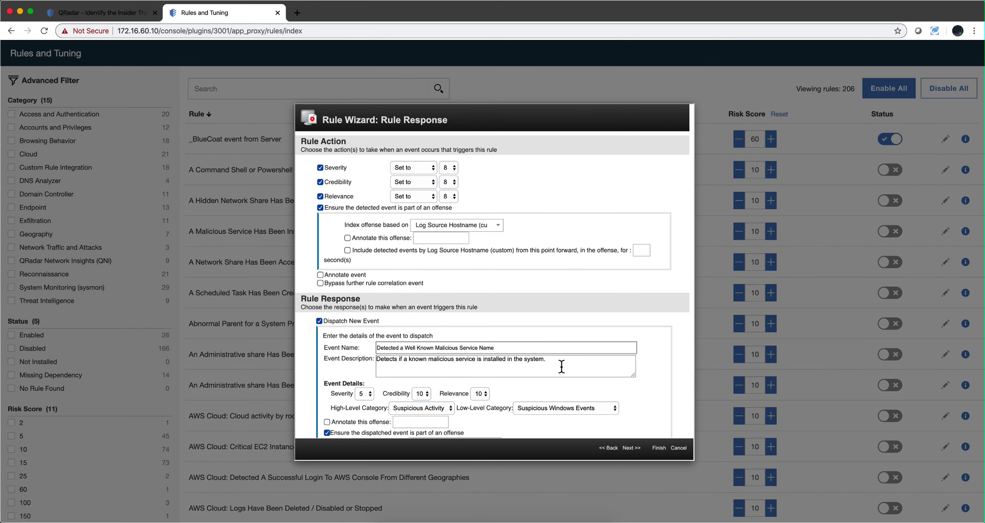
click(678, 449)
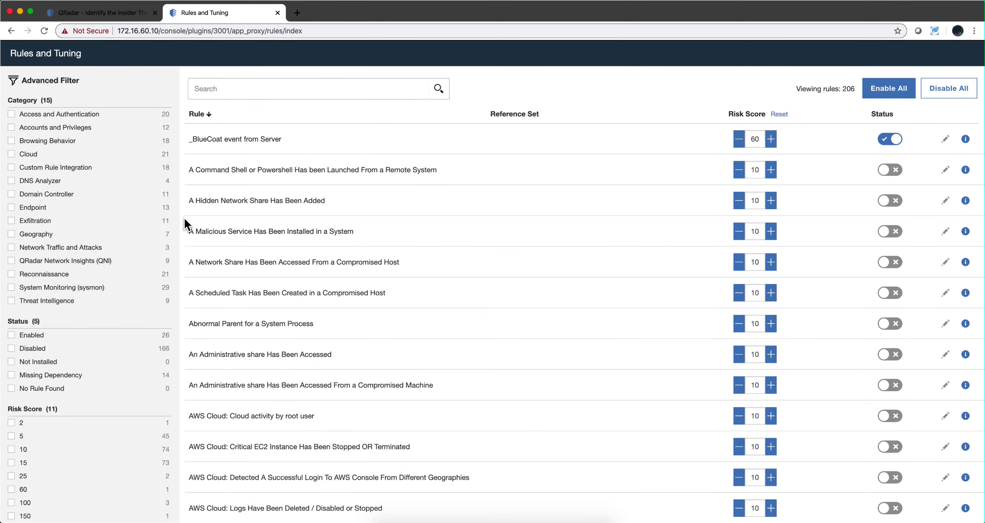
Filter the rules to Access and Authentication and examine the response event description of "UBA : Multiple VPN Accounts Failed Login from Single IP".
click(11, 114)
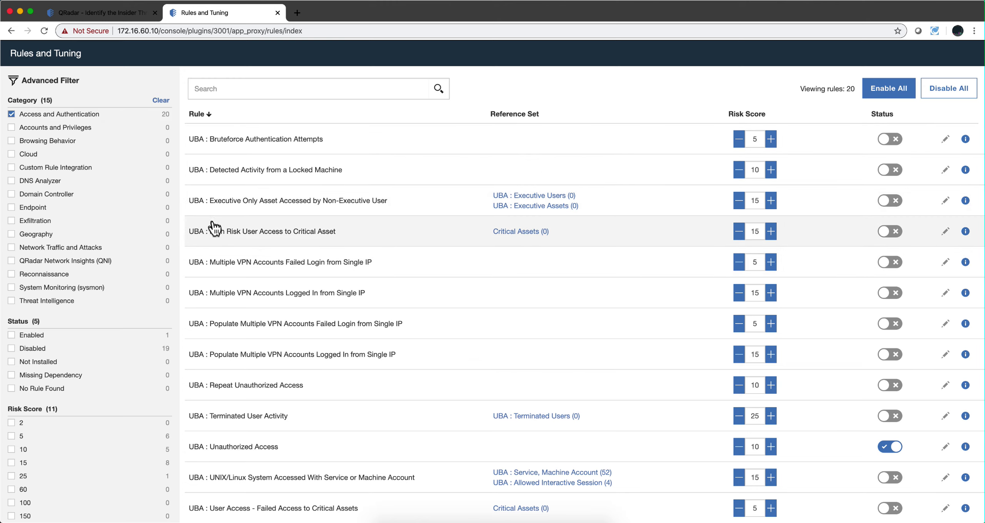
click(220, 264)
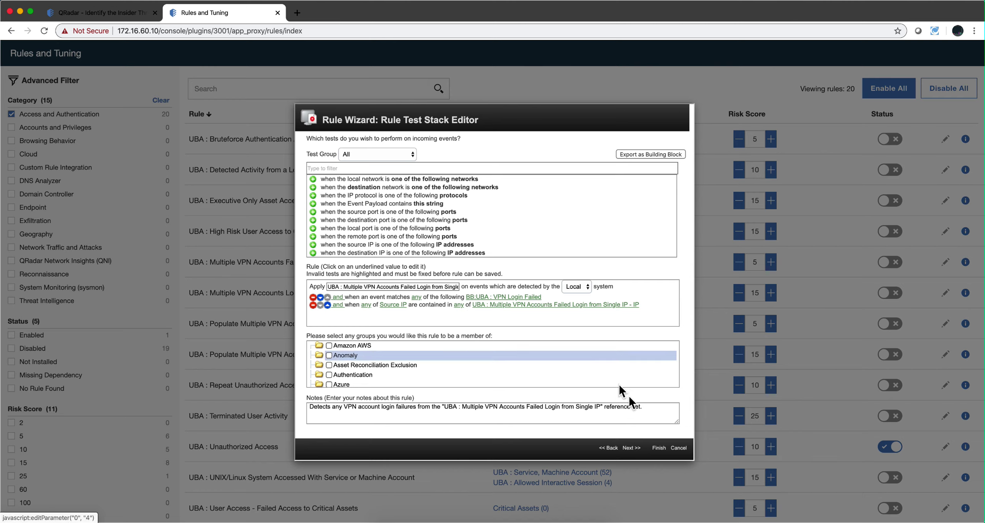
click(632, 448)
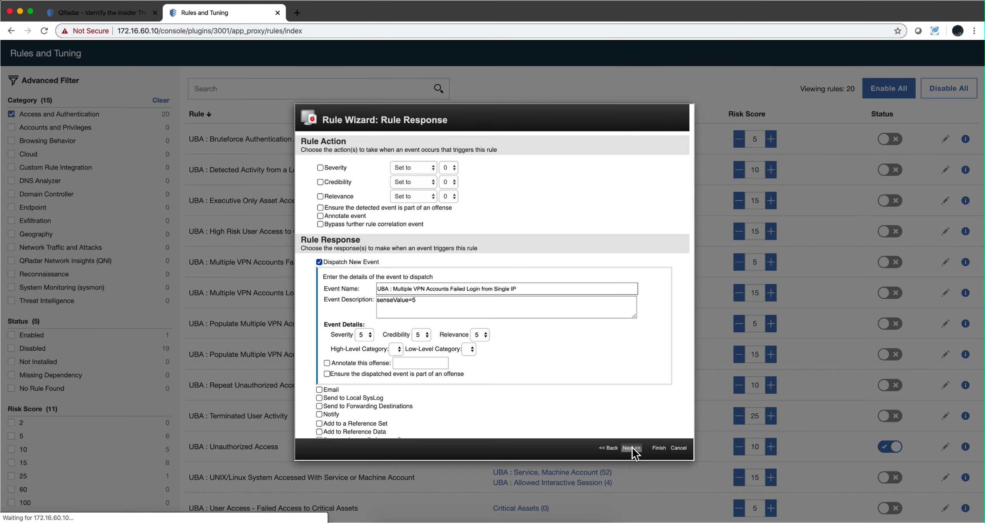
drag(423, 303, 336, 297)
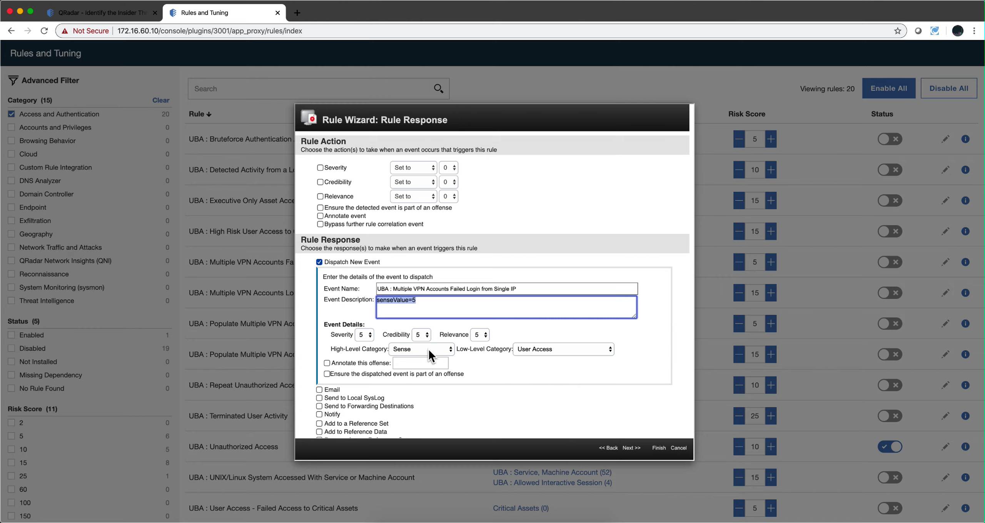
Check the high-level category options for the rule's dispatched event, keep Sense selected, and cancel the Rule Wizard.
click(415, 349)
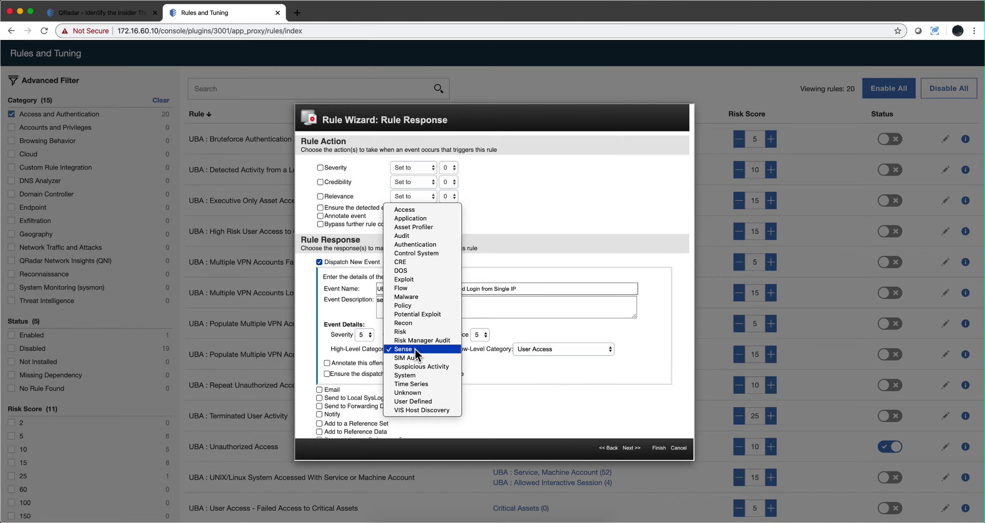
click(415, 349)
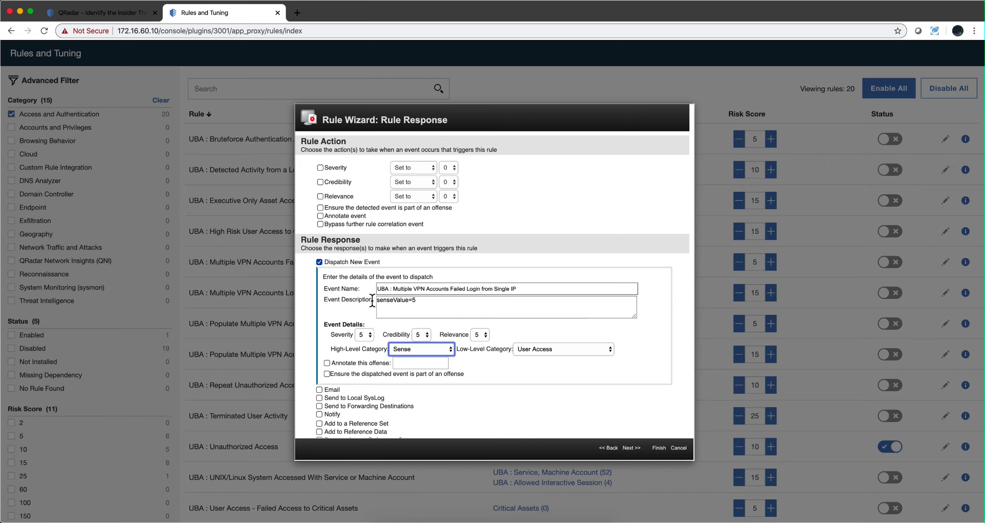
click(679, 448)
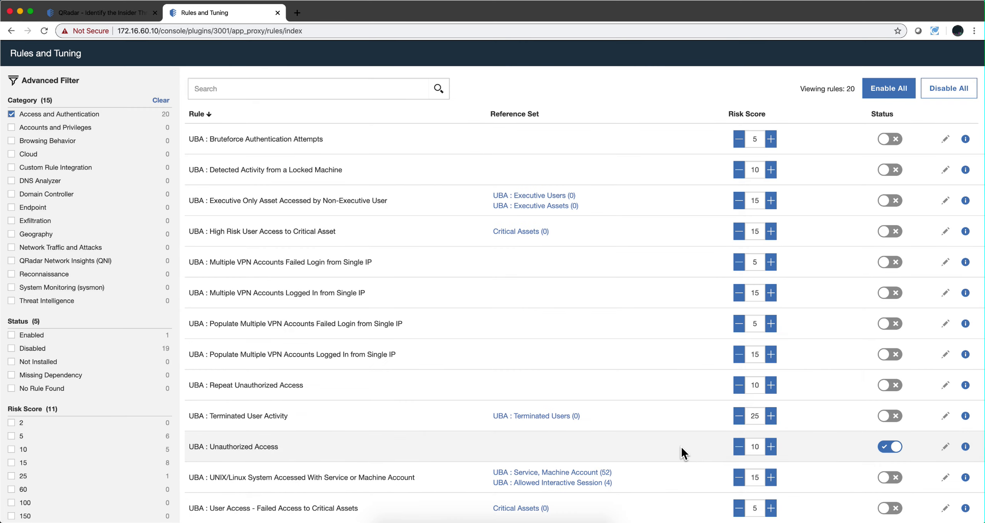
Close Rules and Tuning, reopen it from the User Analytics dashboard, and filter the rules to Access and Authentication.
key(super+w)
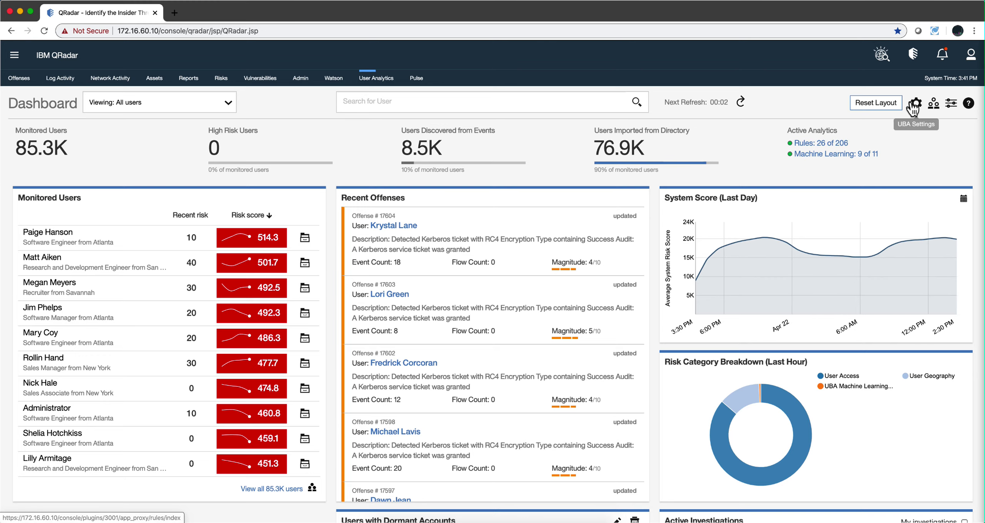
click(952, 104)
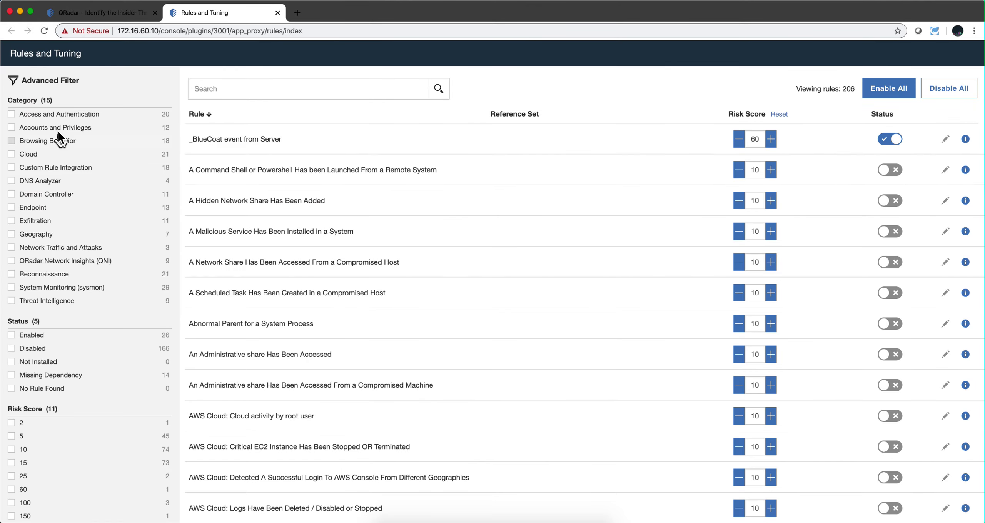
click(12, 115)
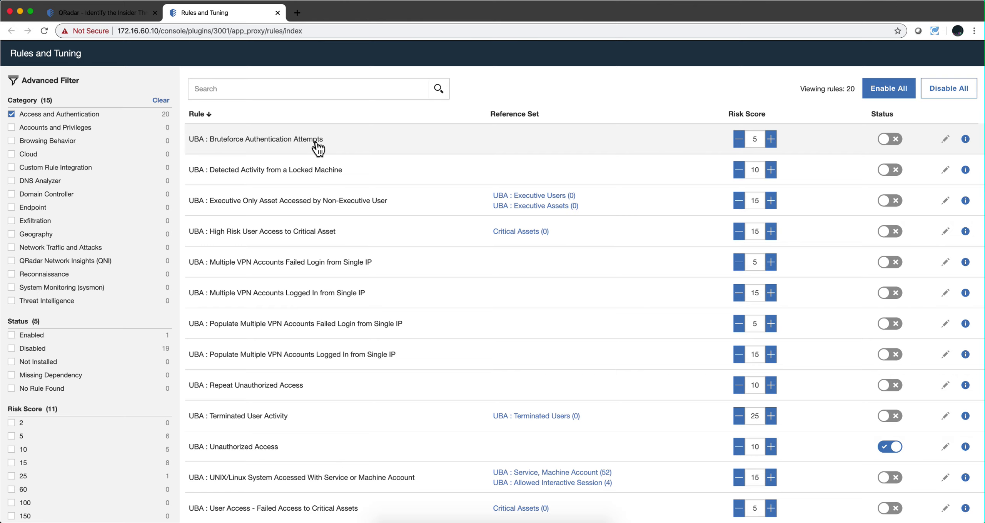
Open the documentation for "UBA : Bruteforce Authentication Attempts" and examine its description, support rules and log source types.
mouse_move(966, 142)
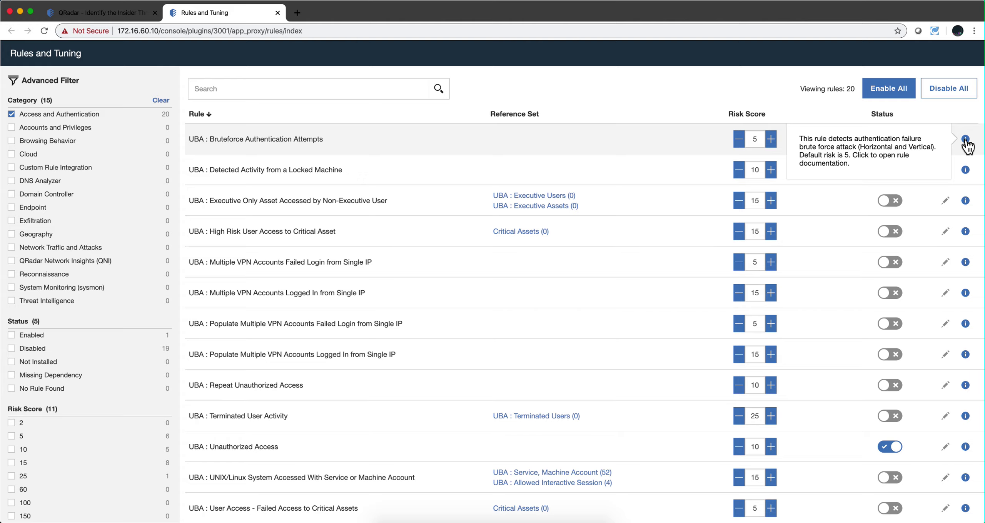
click(965, 141)
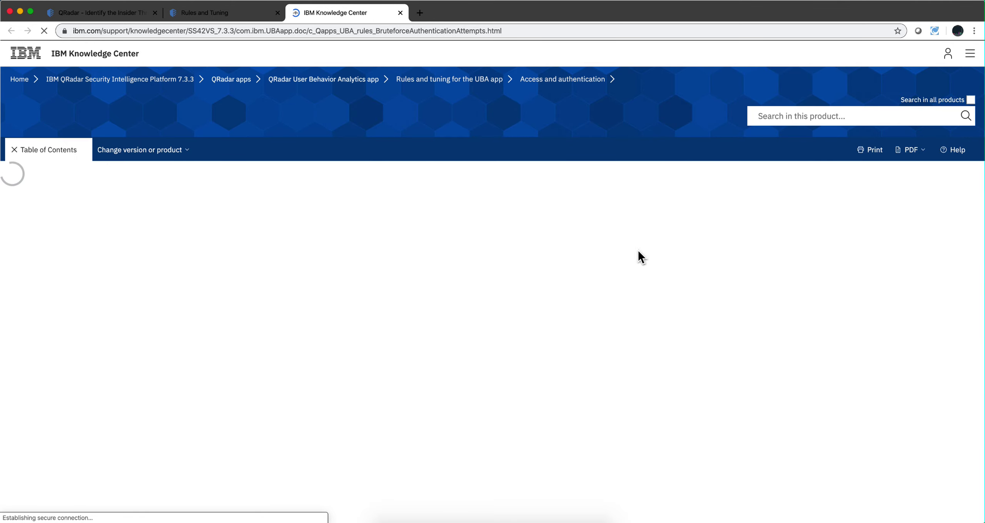
scroll(575, 268, down, 8)
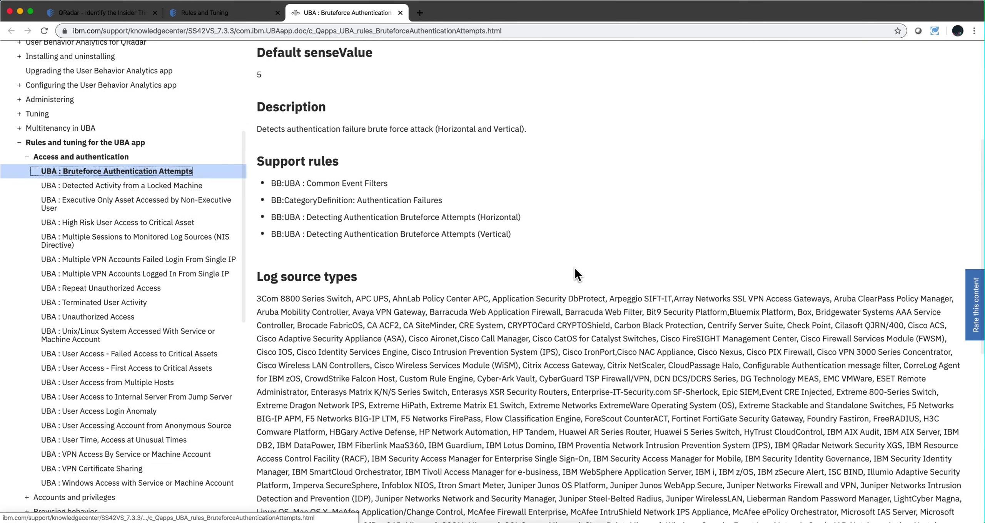
scroll(575, 268, down, 4)
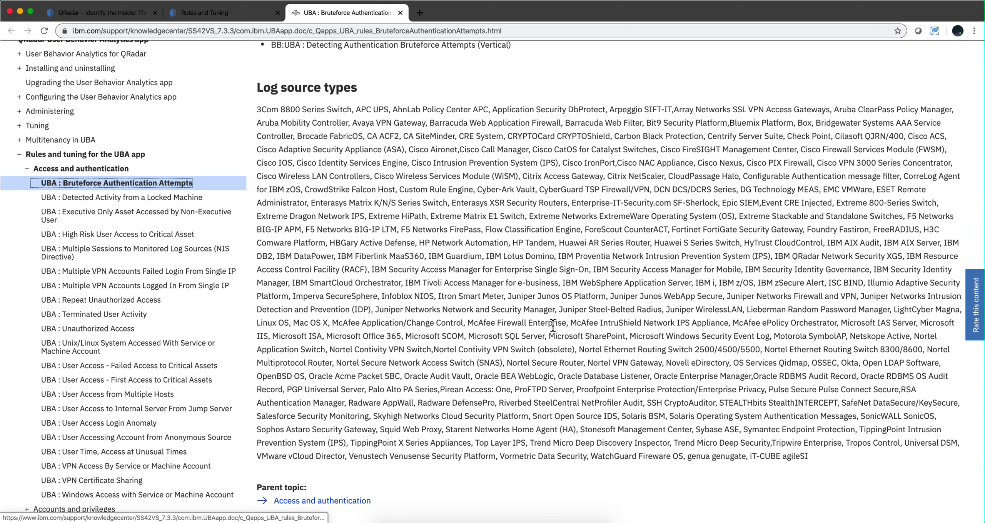
Search the rule's documentation page for "sky" to check the supported log source types, and close the search.
key(super+f)
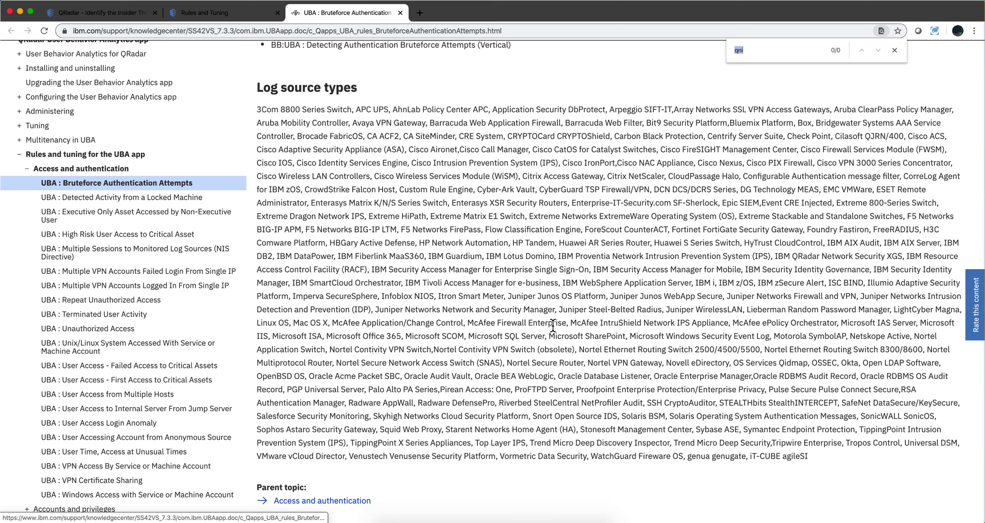
text(s)
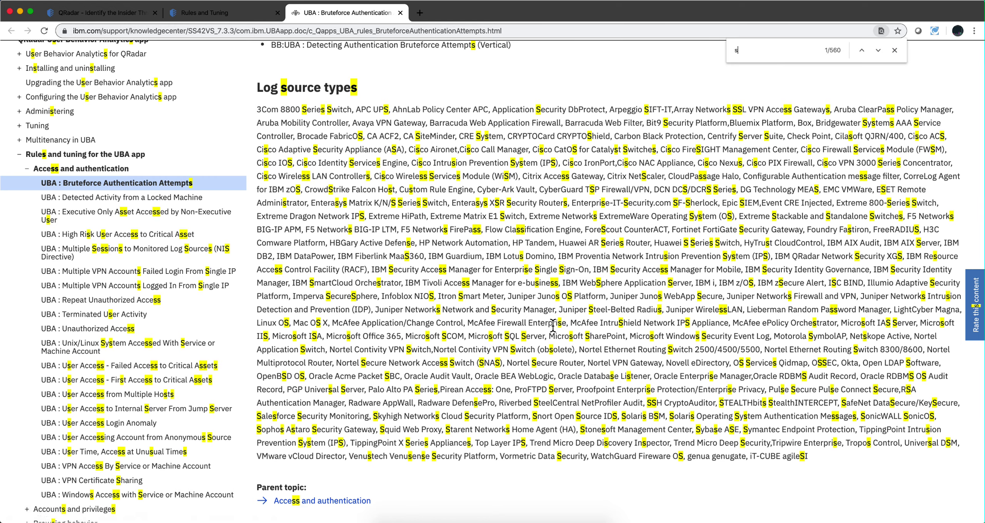
text(ky)
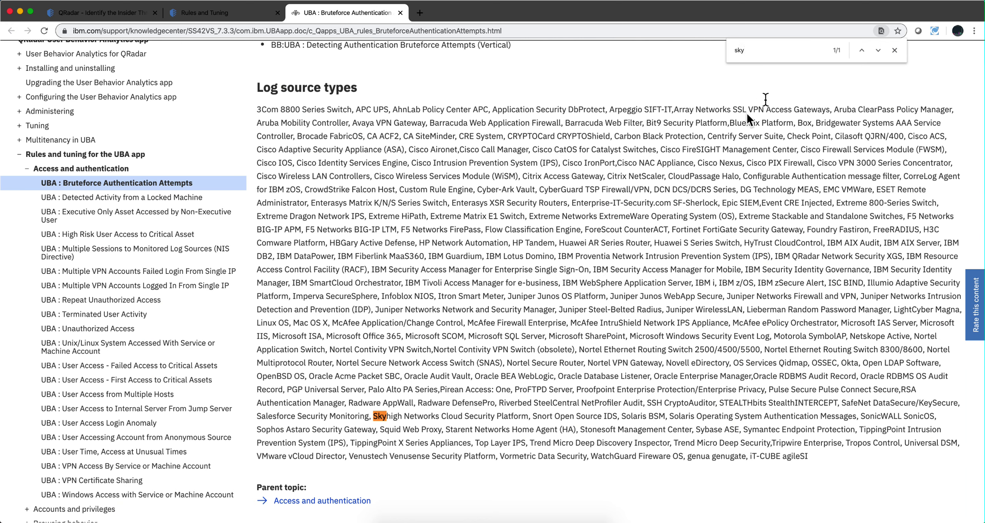
click(893, 50)
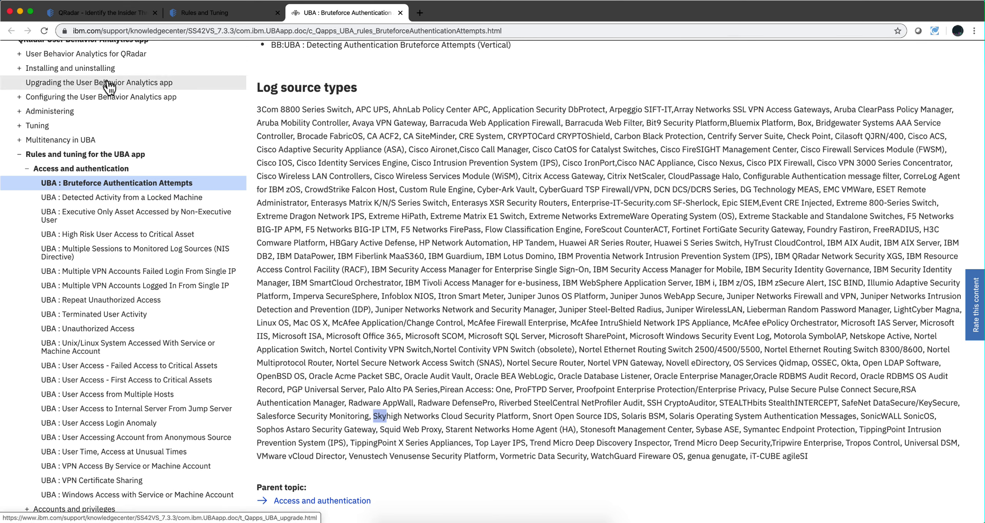
scroll(107, 86, up, 5)
scroll(109, 87, up, 1)
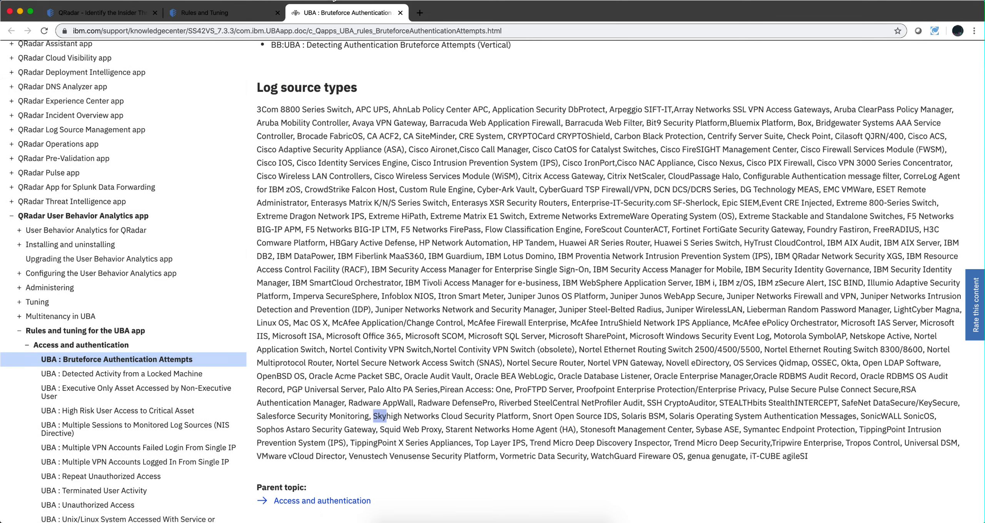
Switch the rule category filter in Rules and Tuning to Threat Intelligence and inspect the "UBA : Malware Activity WannaCry - Hash" reference set.
click(210, 15)
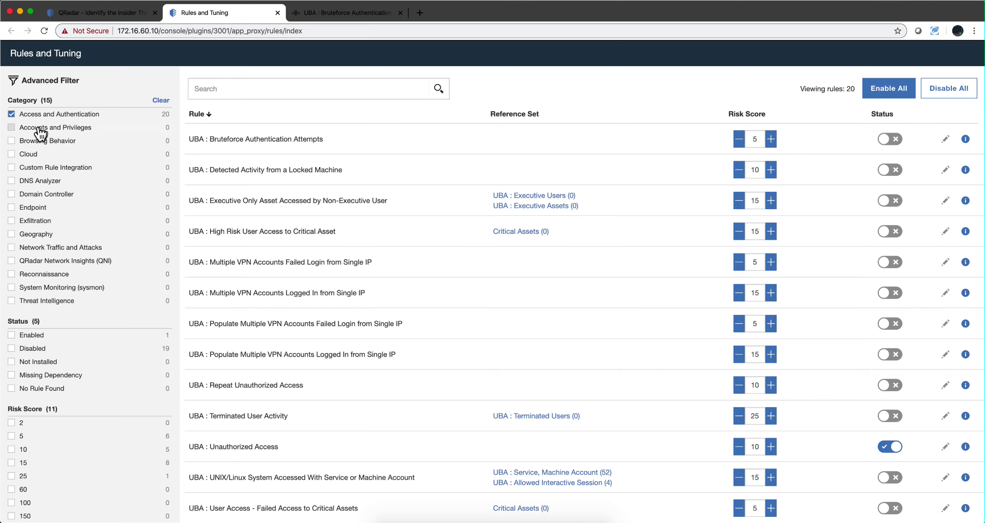
click(12, 115)
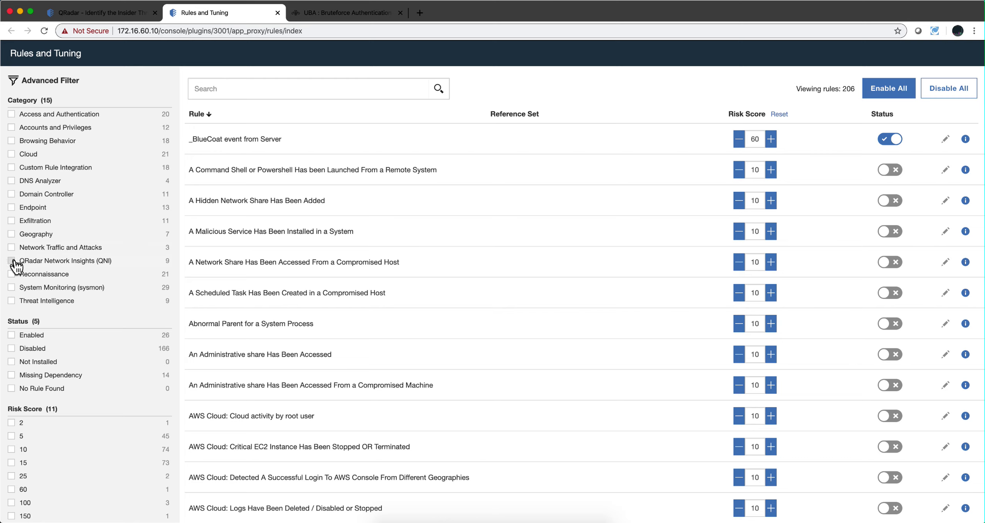
click(12, 302)
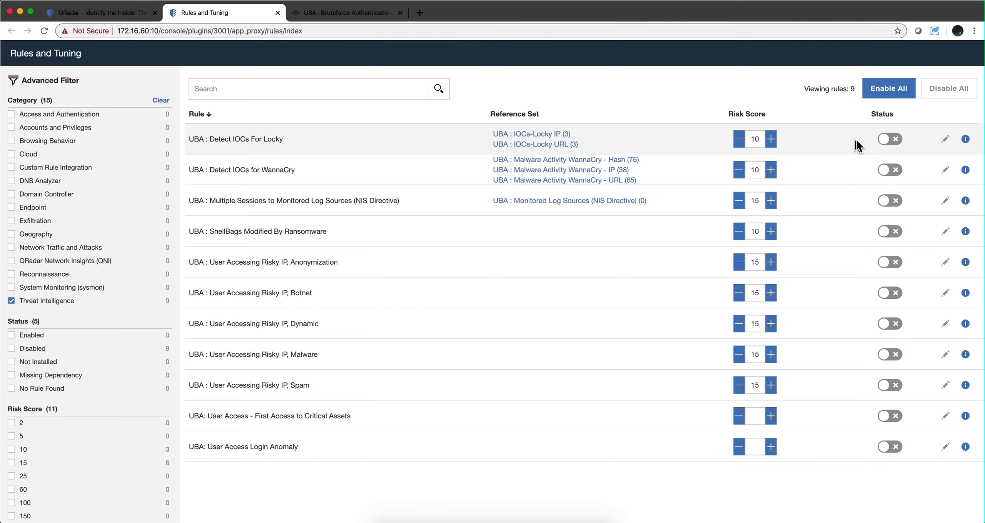
click(513, 160)
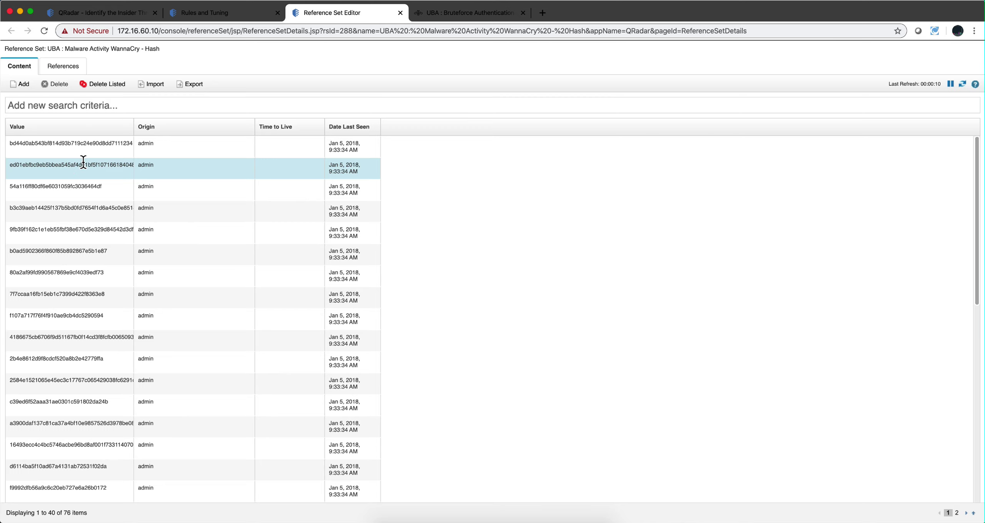
click(400, 13)
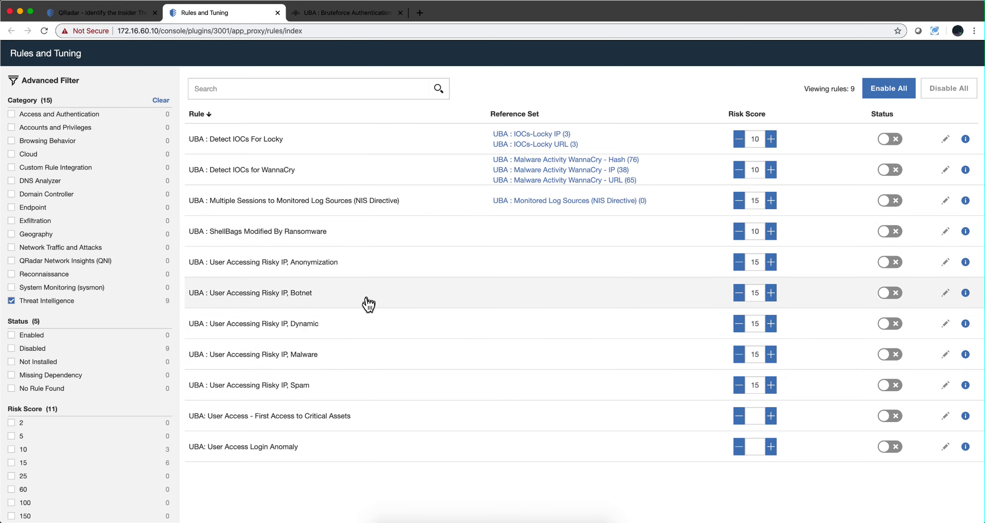
Inspect the tests of the rule "UBA : User Accessing Risky IP, Spam", cancel the Rule Wizard, and return to the User Analytics dashboard.
click(243, 387)
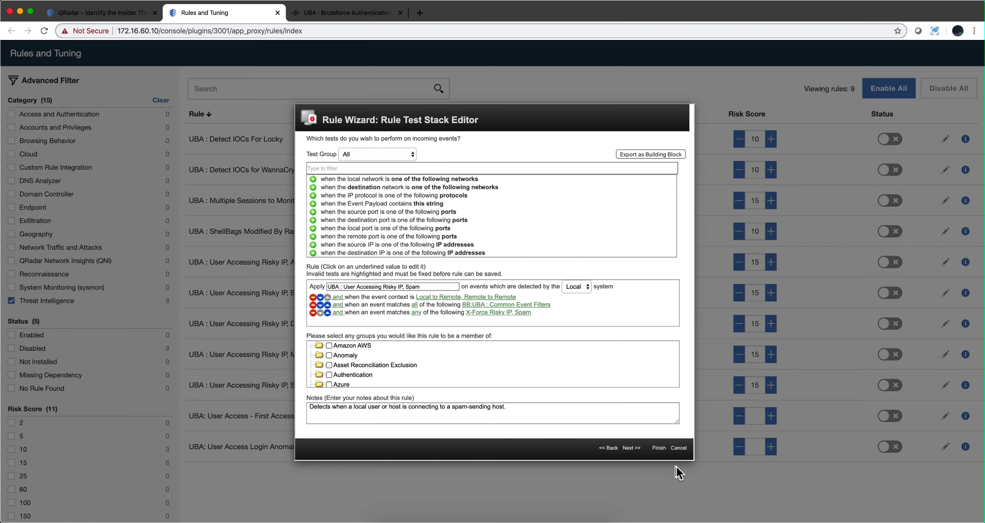
click(679, 448)
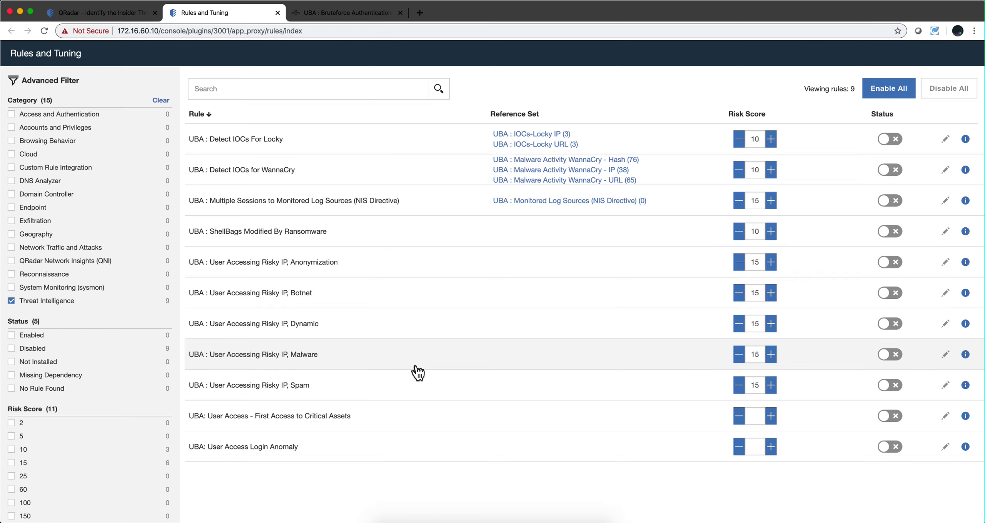
key(ctrl+shift+Tab)
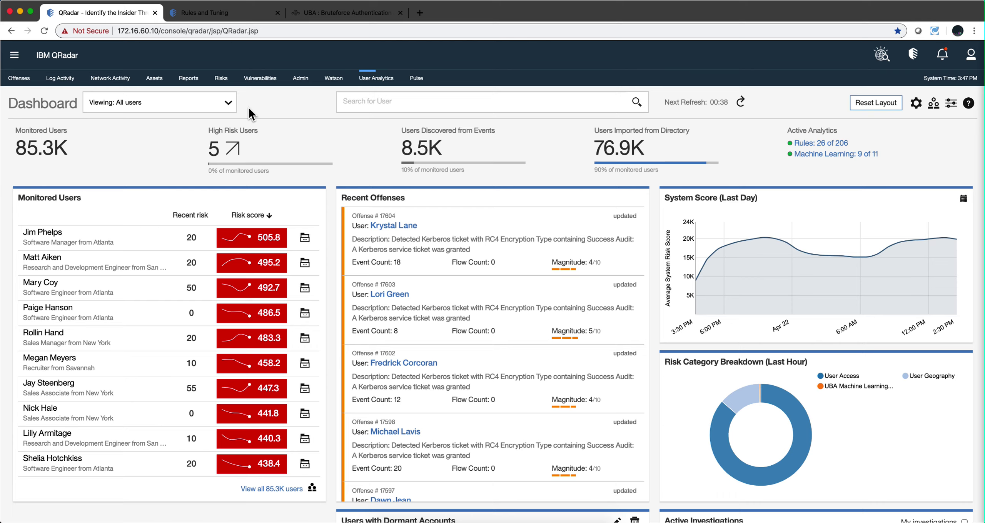